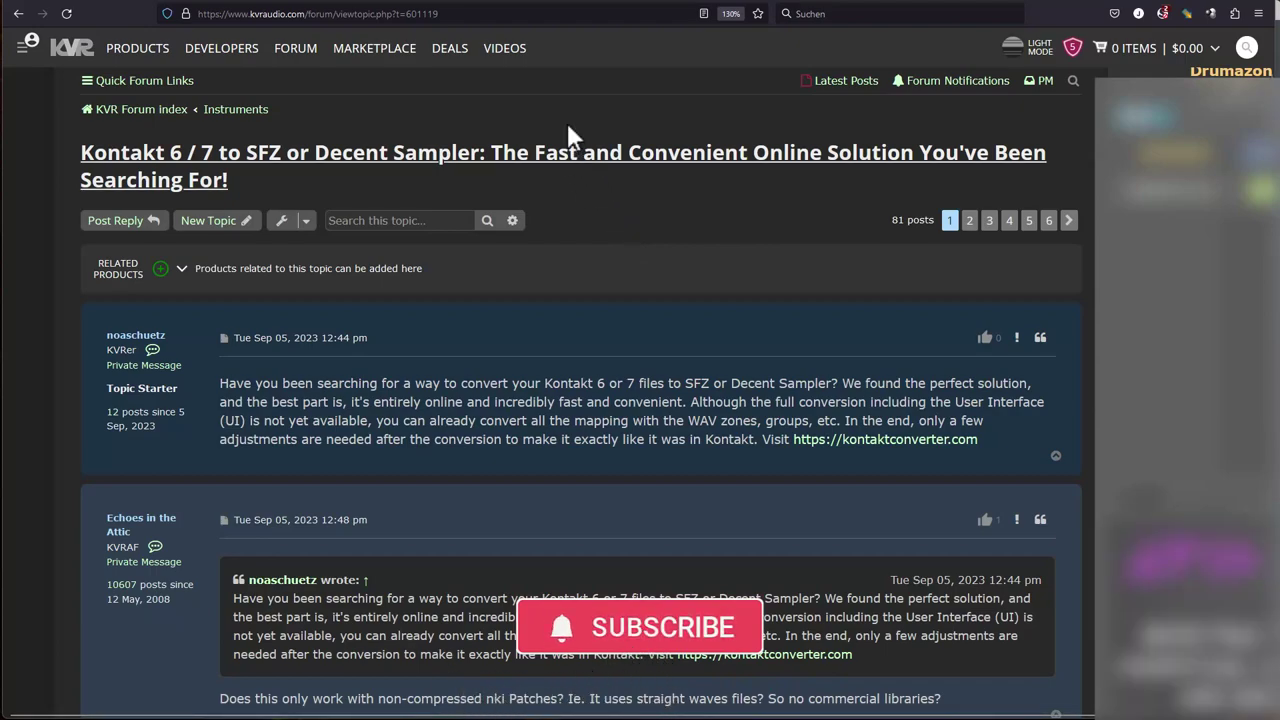
Step: Bring up the Kontakt-File-Format.md page on GitHub and scroll past the file-types table
key("ctrl+Tab")
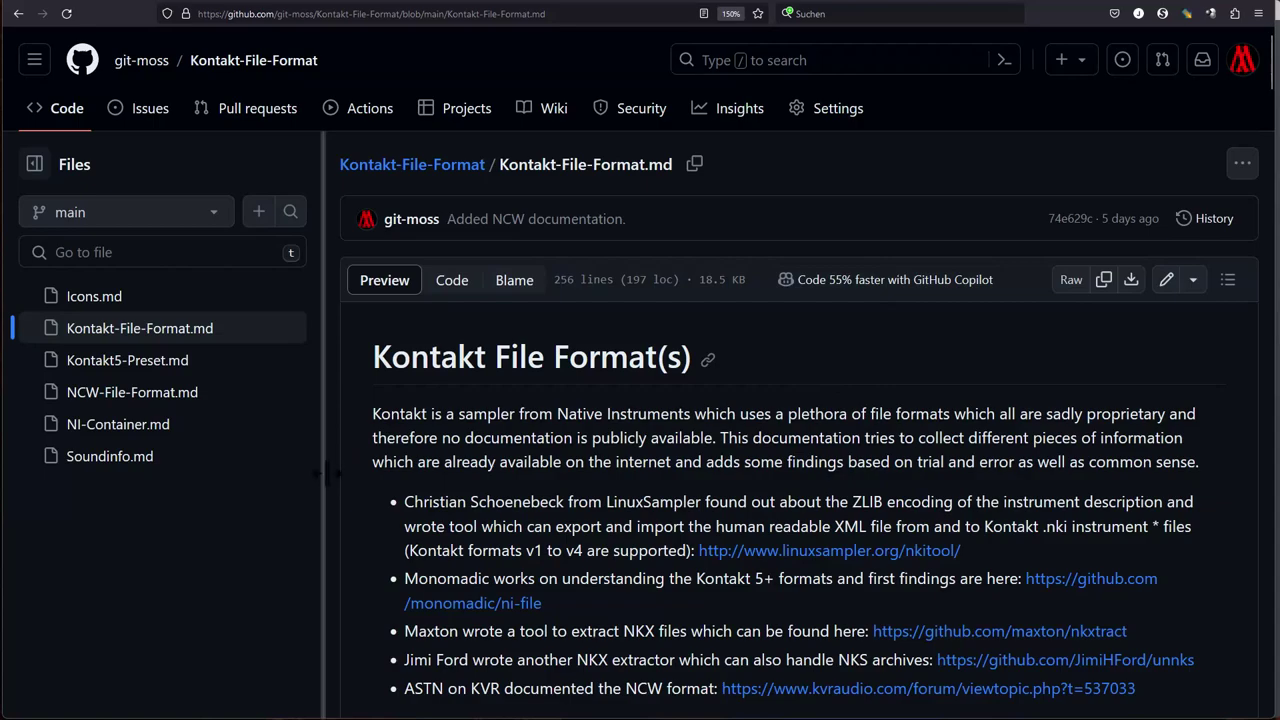
scroll(330, 470, "down", 2)
scroll(337, 467, "down", 2)
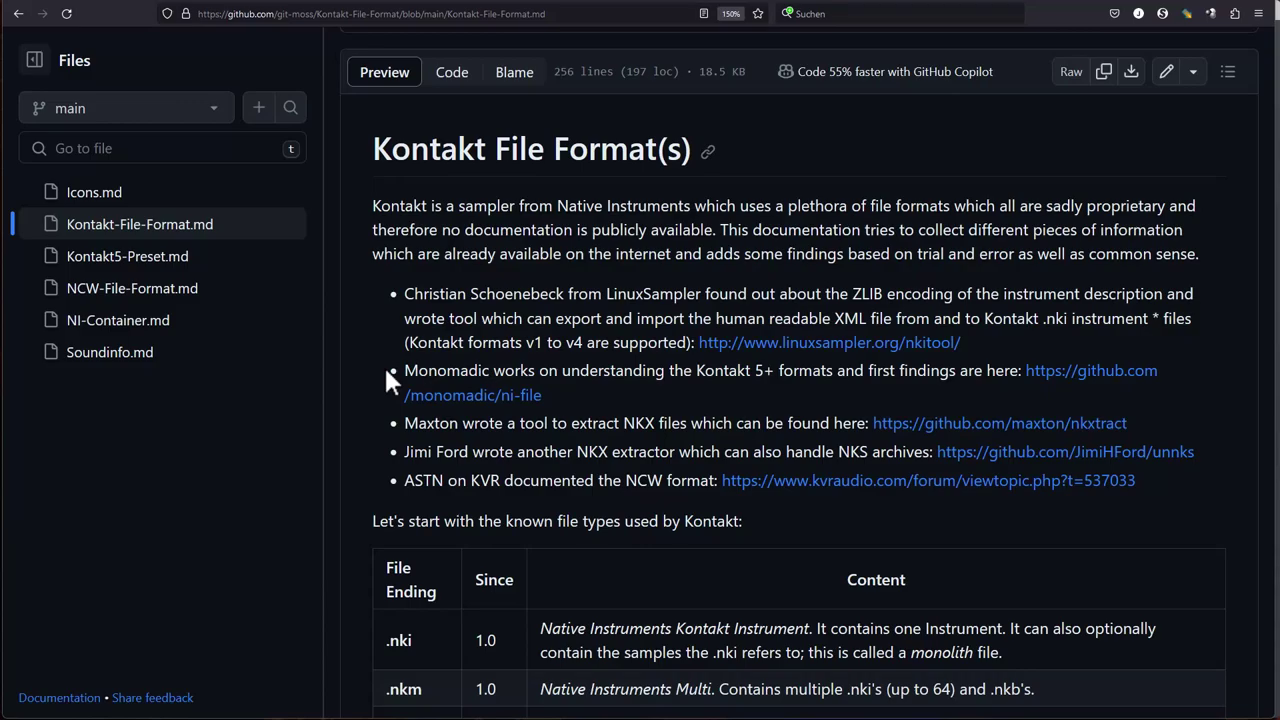
scroll(386, 372, "down", 10)
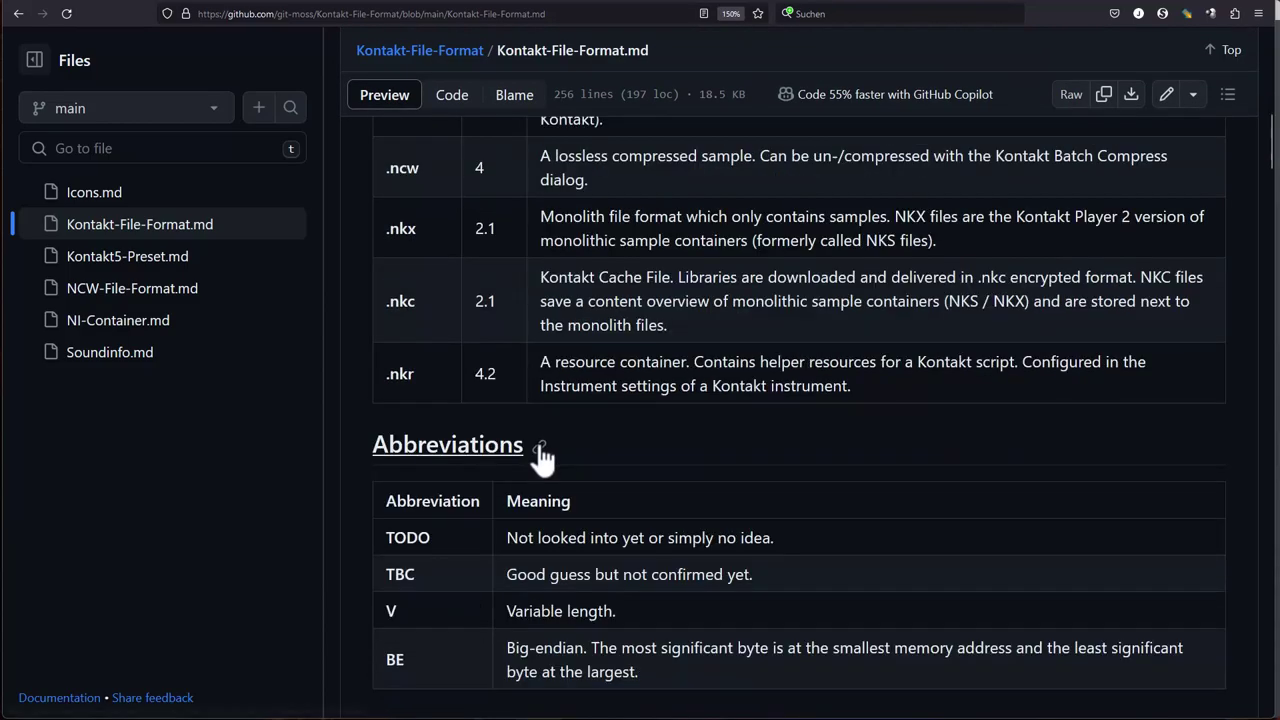
scroll(537, 444, "down", 3)
scroll(540, 451, "up", 2)
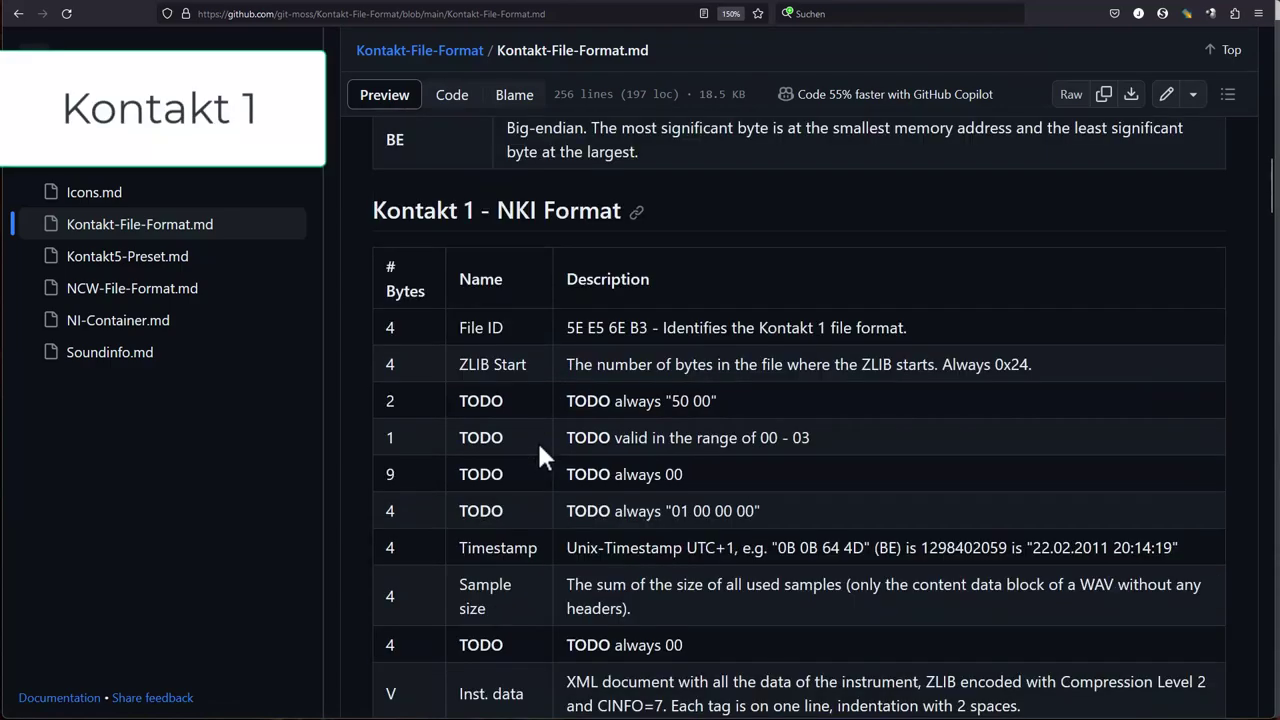
scroll(537, 440, "down", 1)
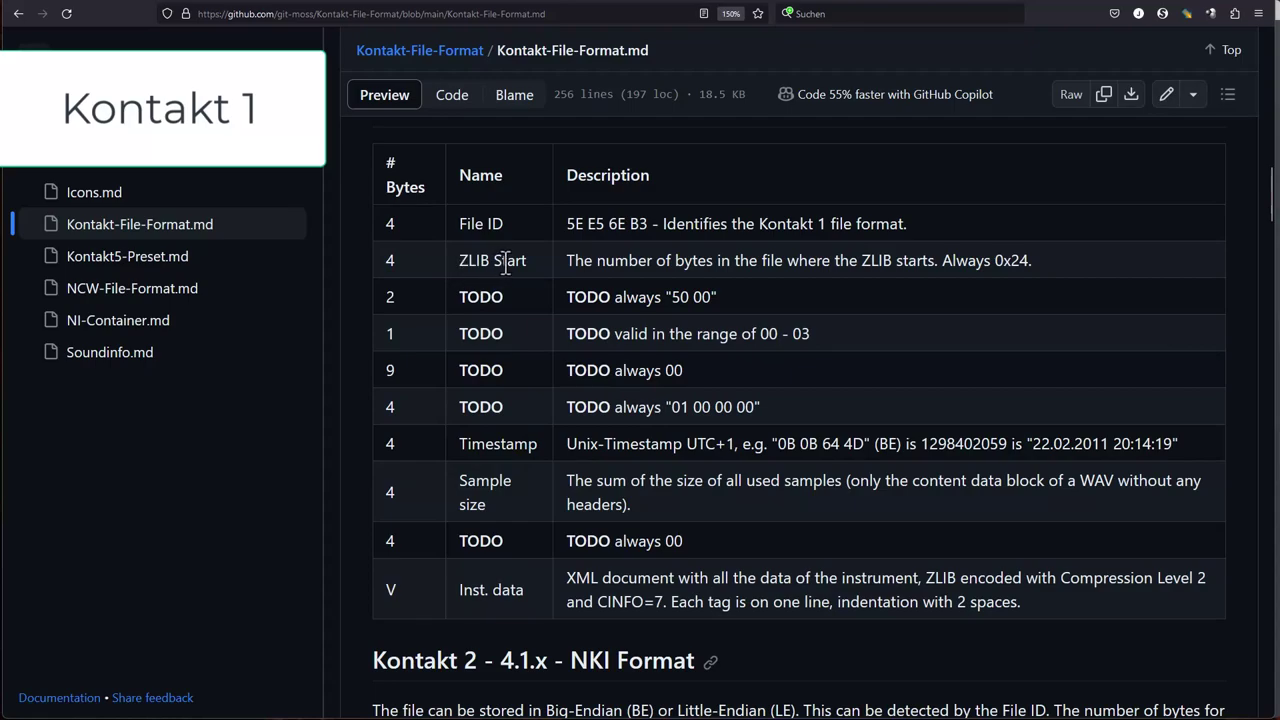
scroll(694, 407, "down", 3)
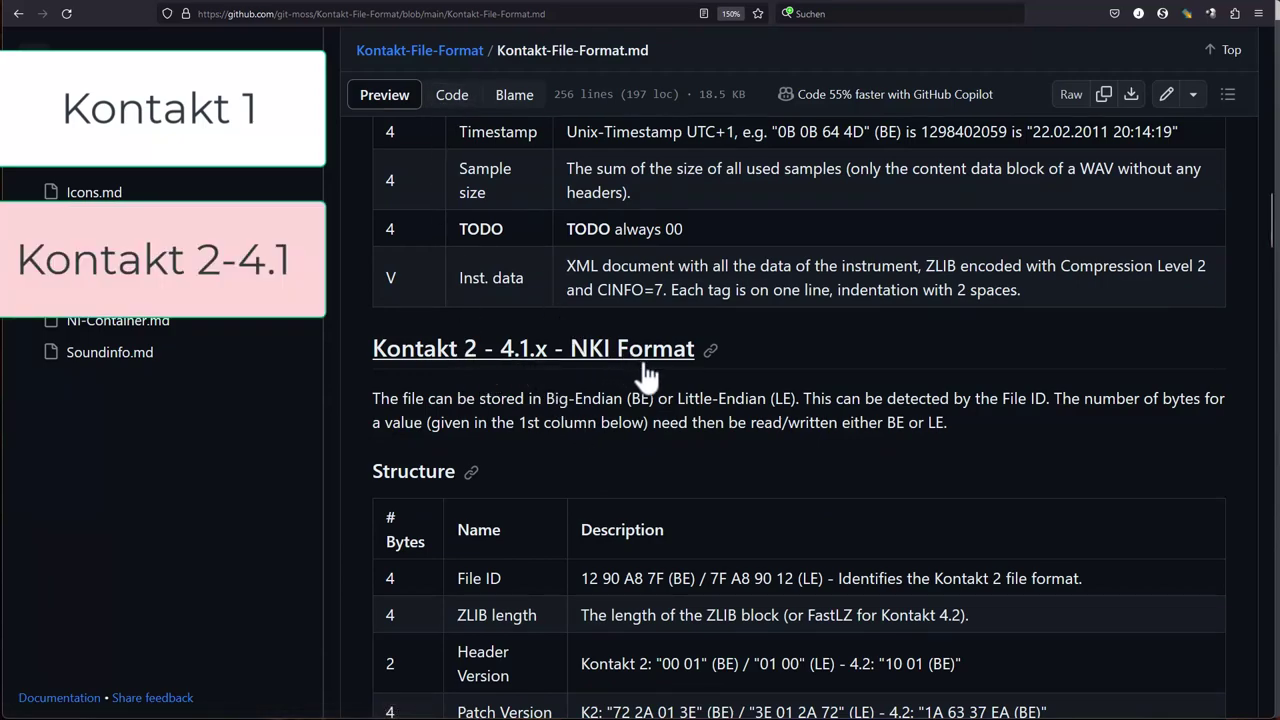
scroll(643, 364, "down", 1)
scroll(645, 365, "down", 1)
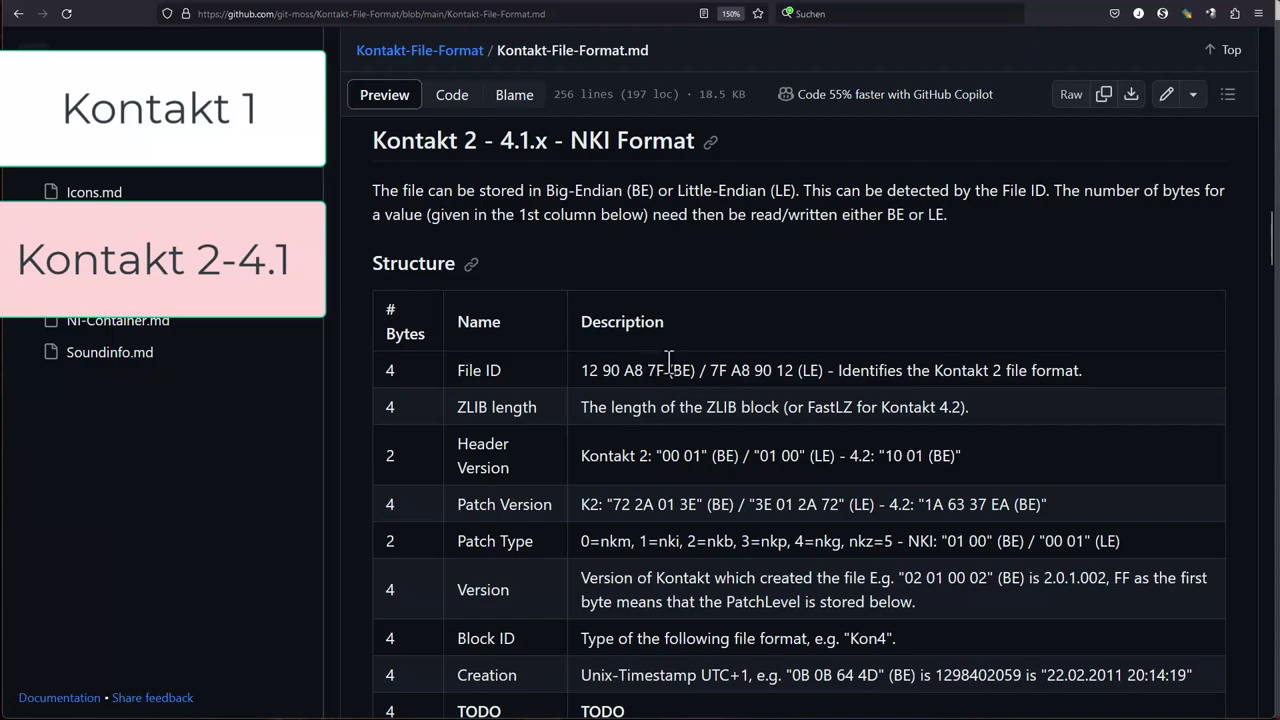
scroll(669, 358, "down", 8)
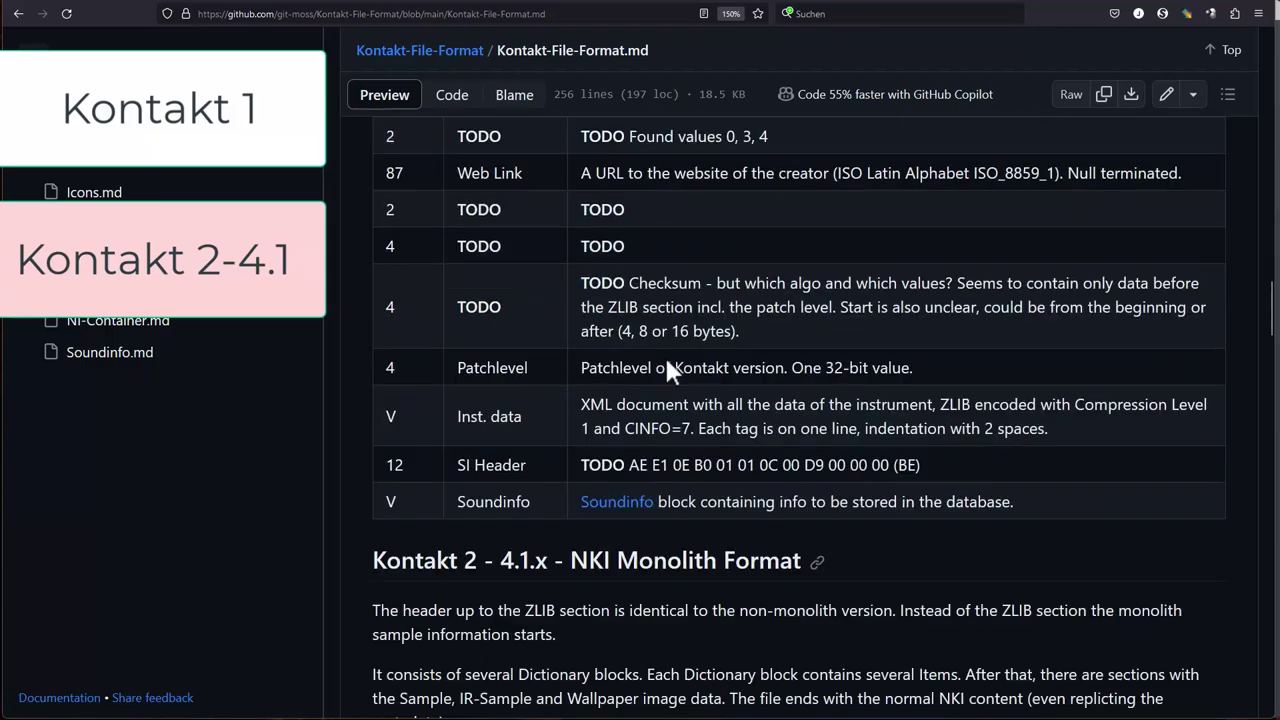
scroll(668, 368, "down", 2)
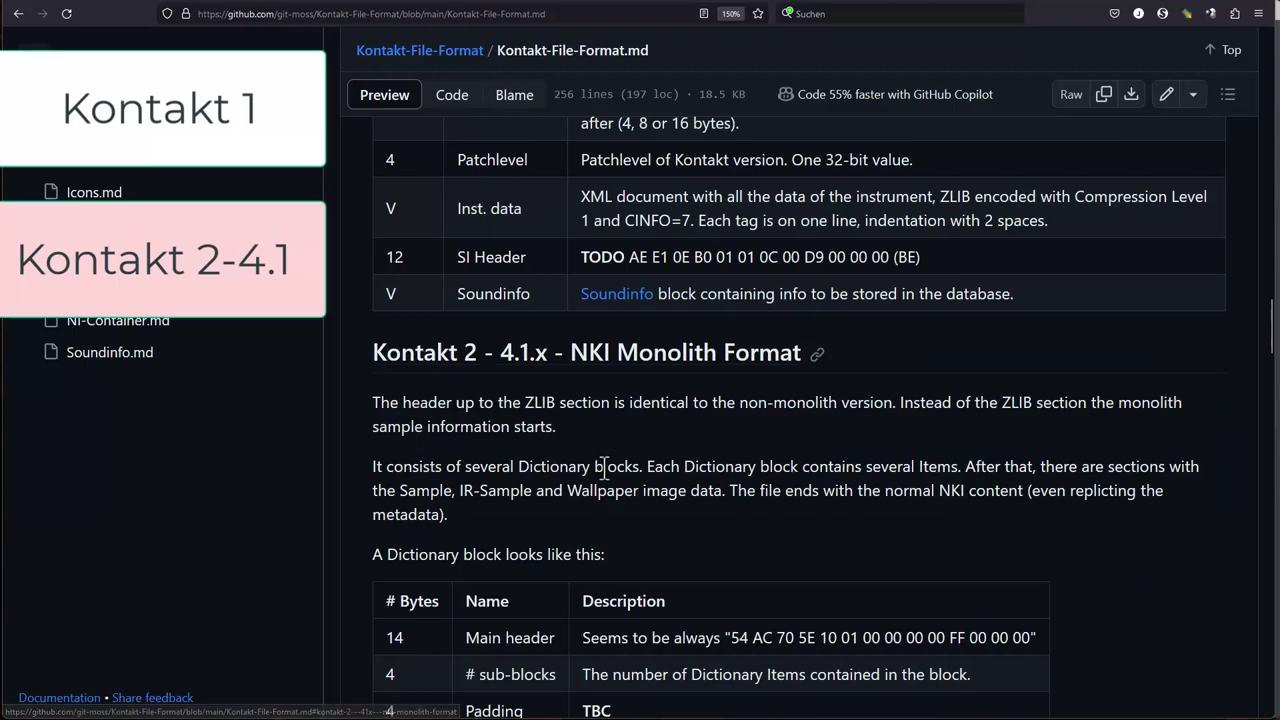
scroll(599, 467, "down", 18)
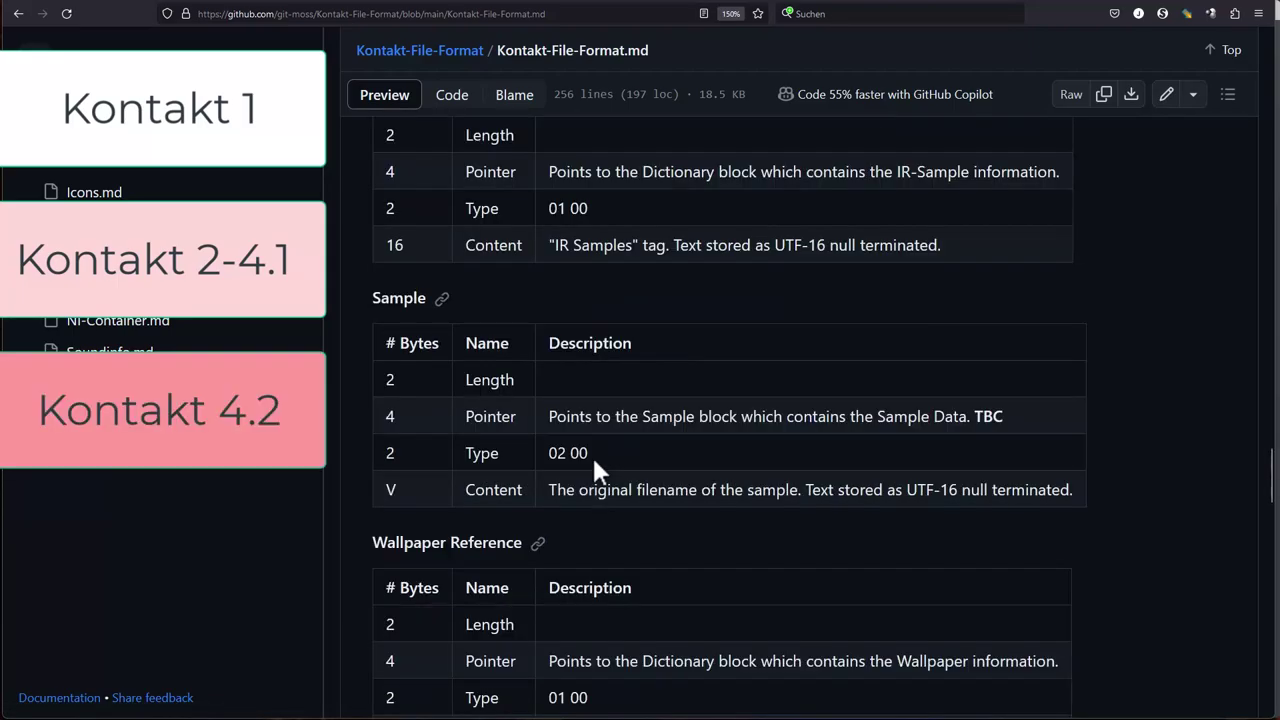
scroll(594, 462, "down", 3)
scroll(594, 462, "down", 5)
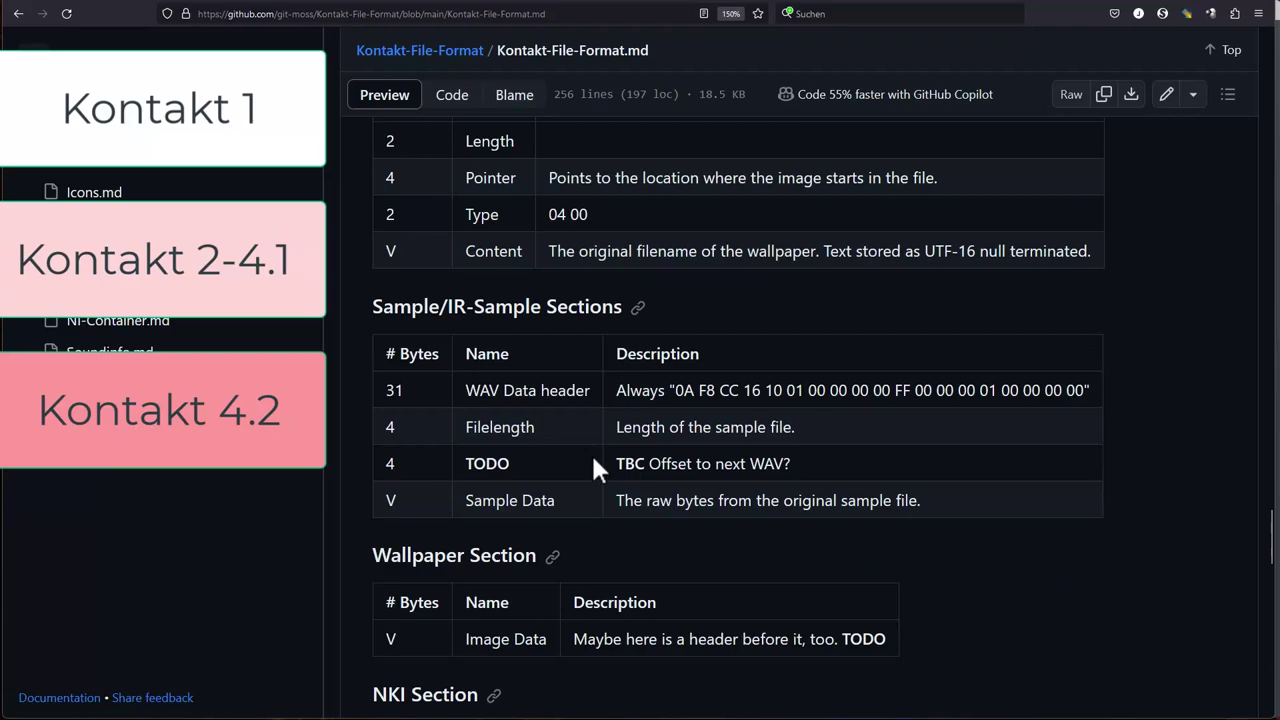
scroll(593, 459, "down", 1)
scroll(593, 459, "up", 2)
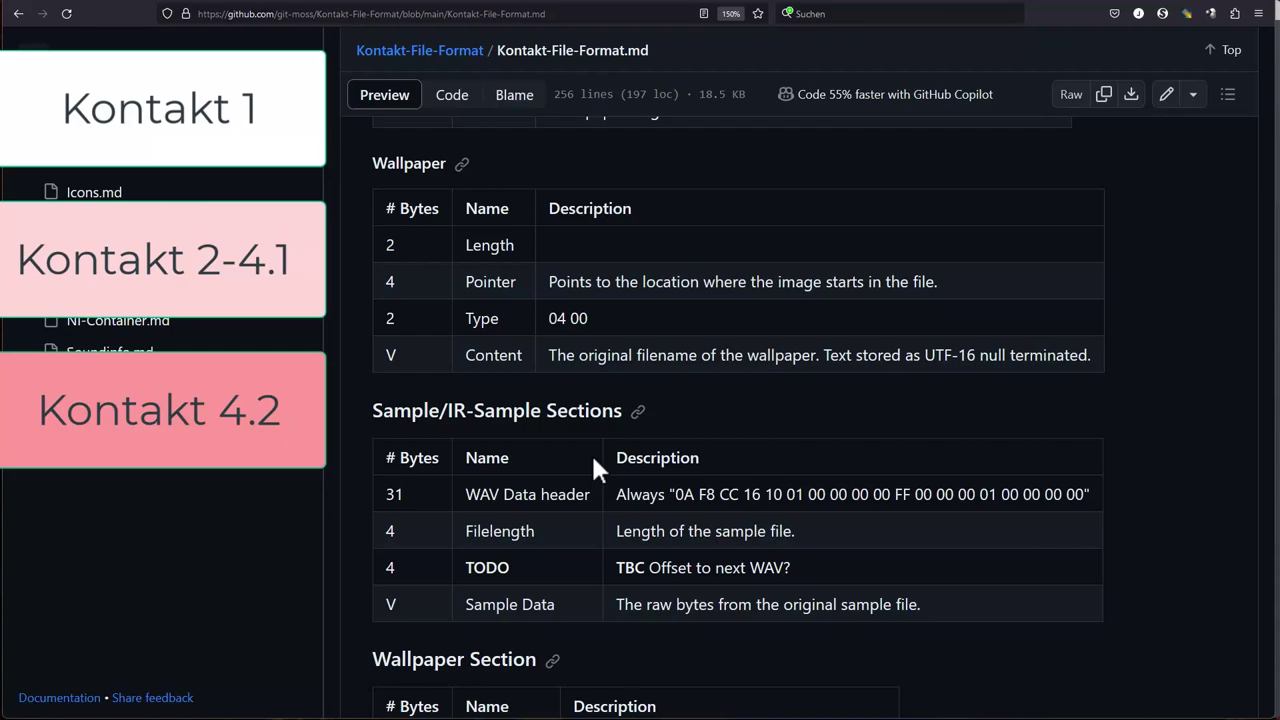
scroll(591, 452, "down", 6)
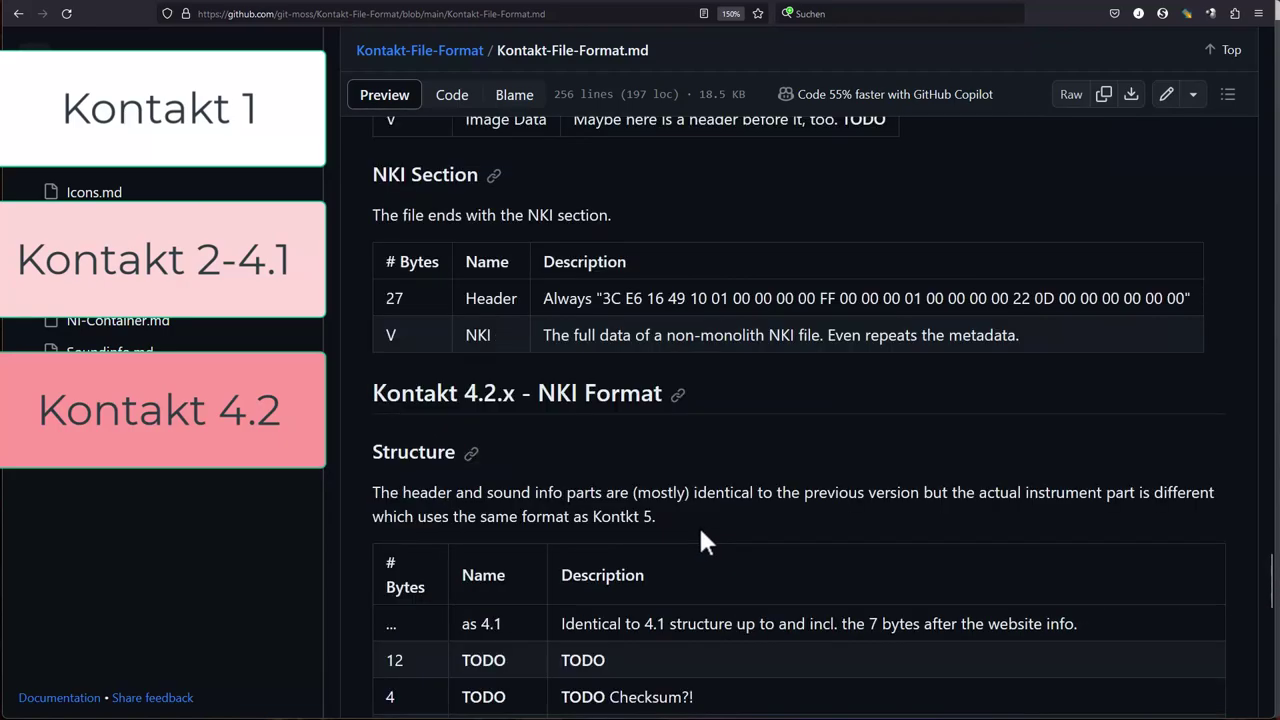
scroll(692, 530, "down", 5)
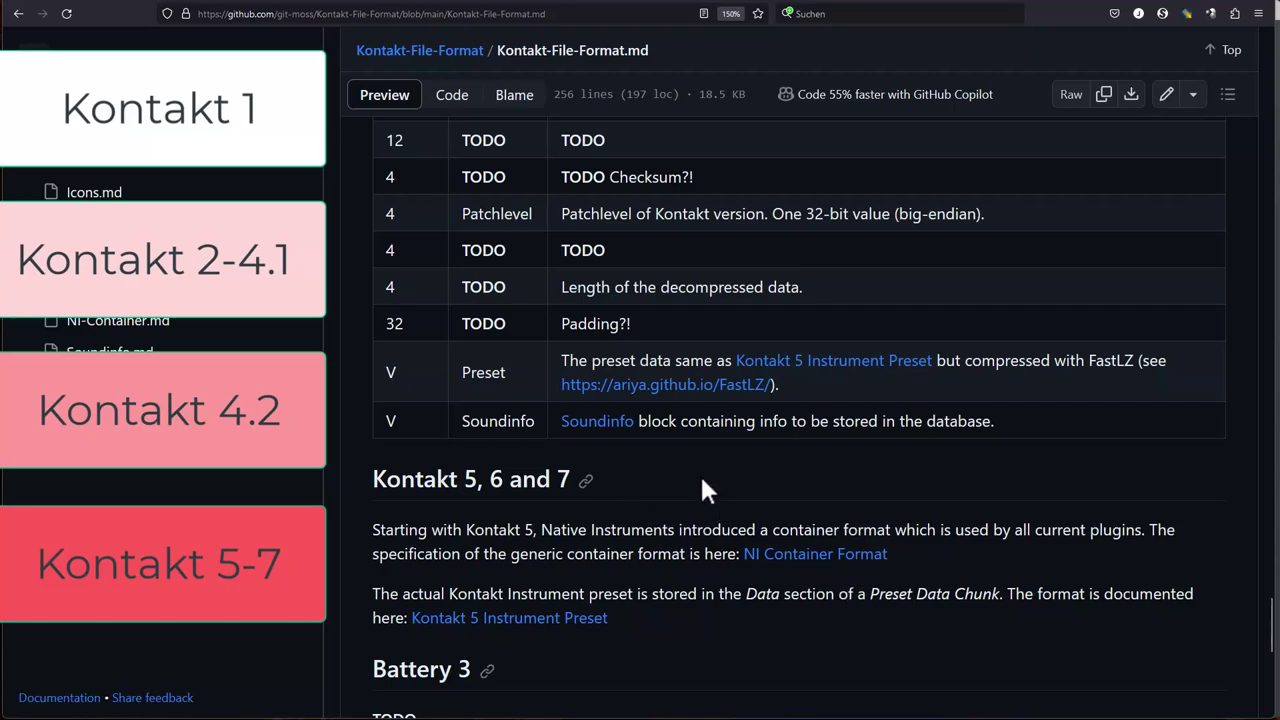
scroll(690, 495, "up", 2)
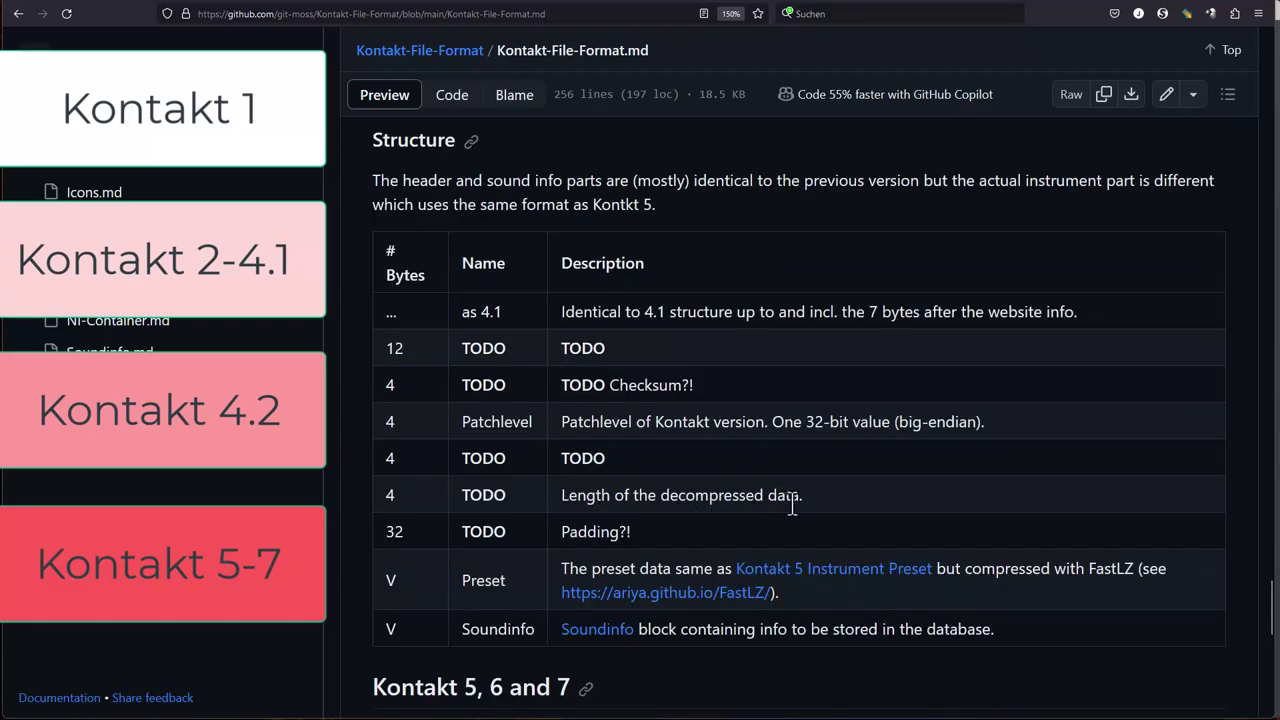
scroll(792, 506, "up", 15)
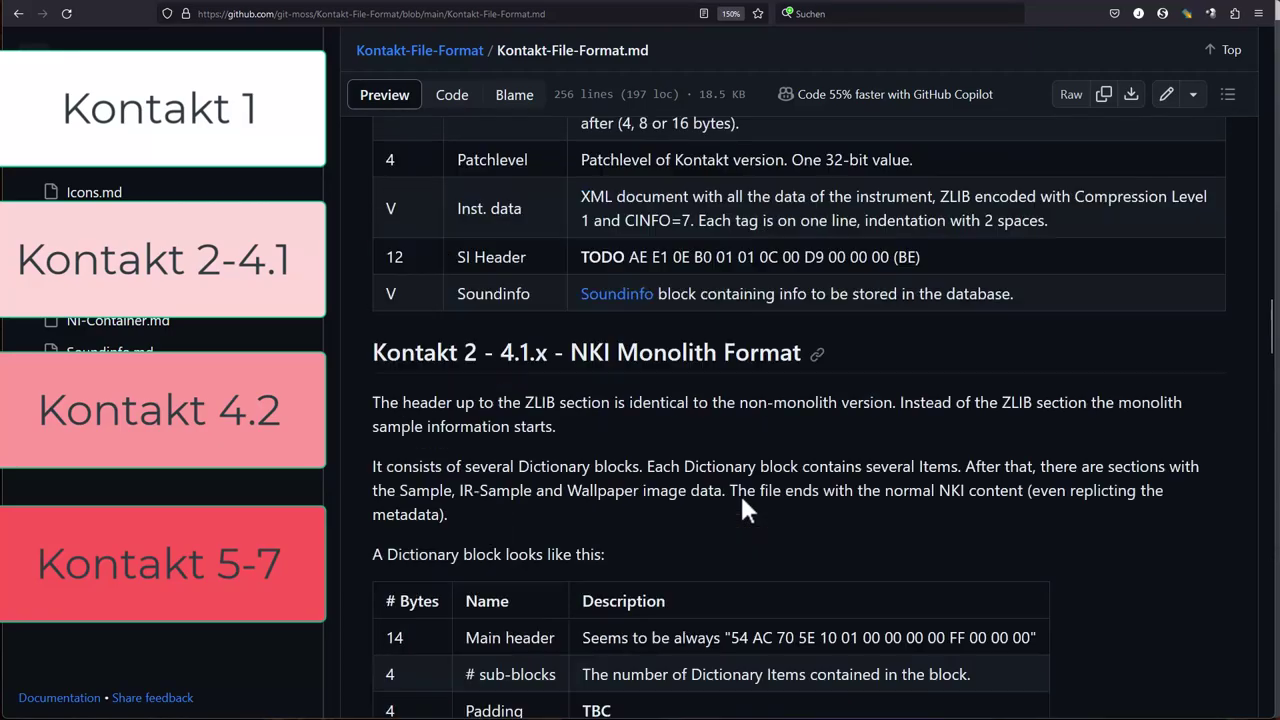
scroll(731, 495, "up", 10)
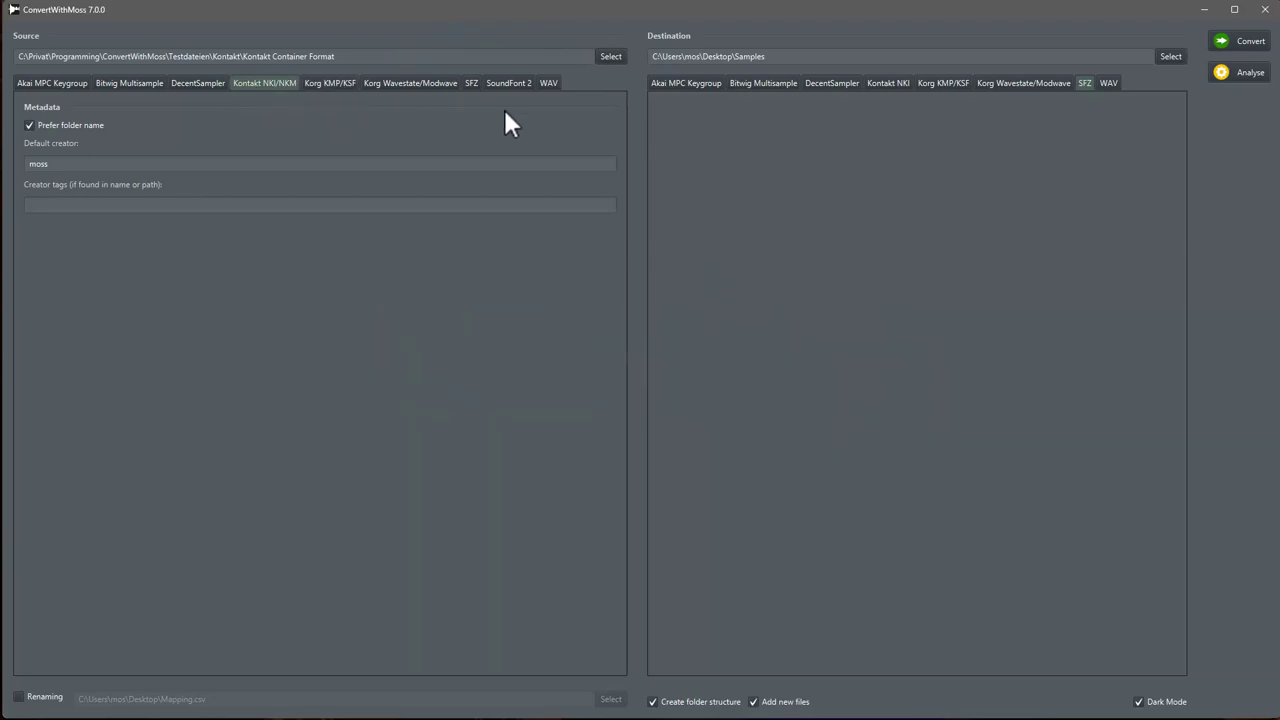
Step: Set the Kontakt Container Format folder as source and start converting Kontakt NKI/NKM to SFZ
left_click(608, 56)
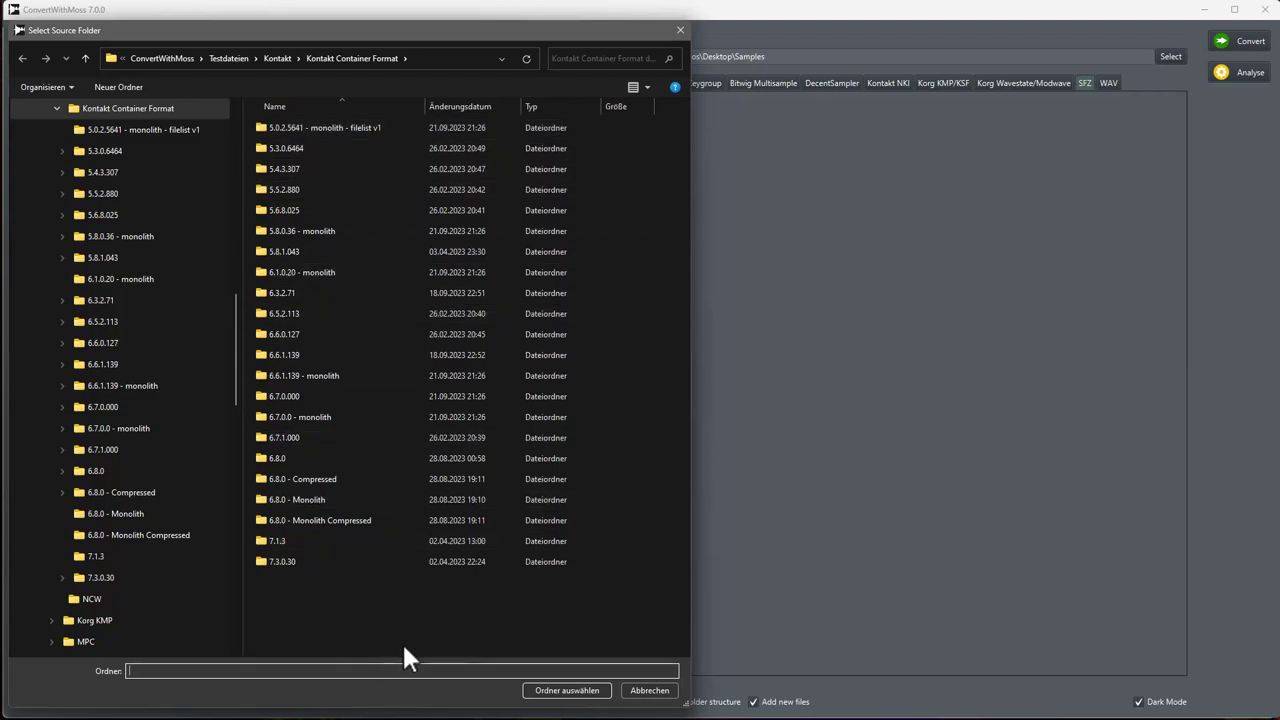
left_click(565, 688)
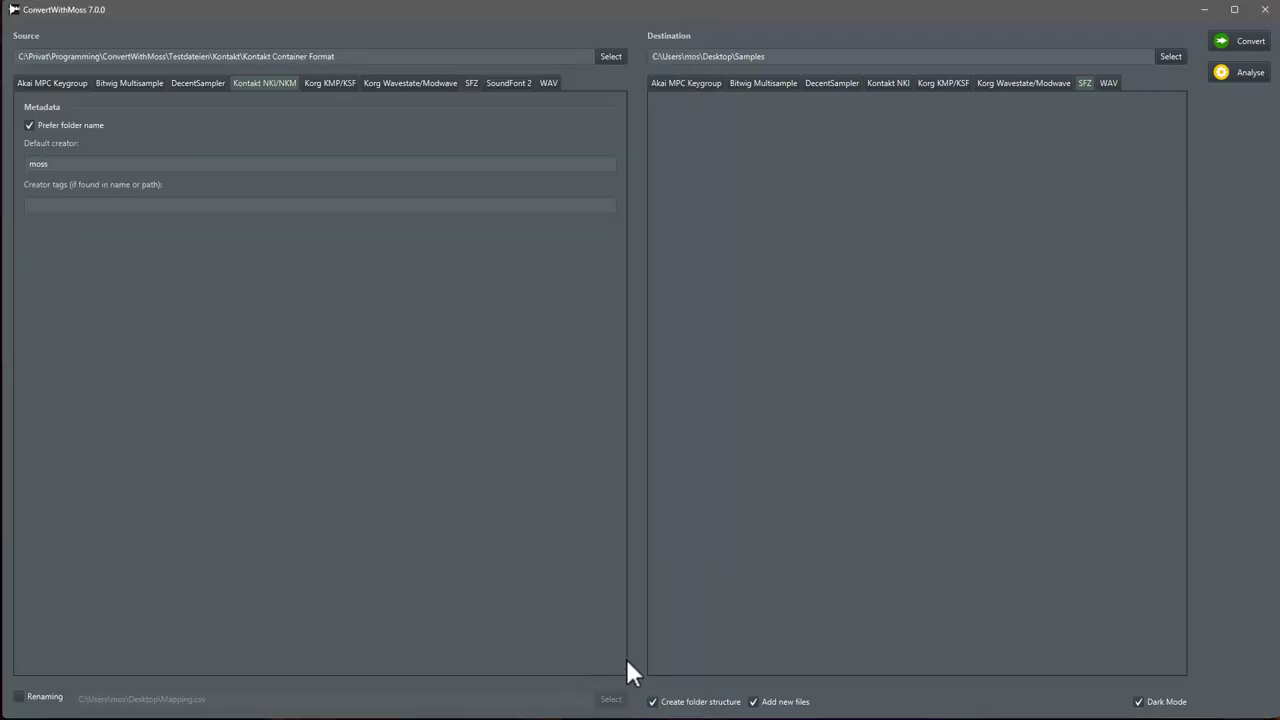
left_click(1248, 42)
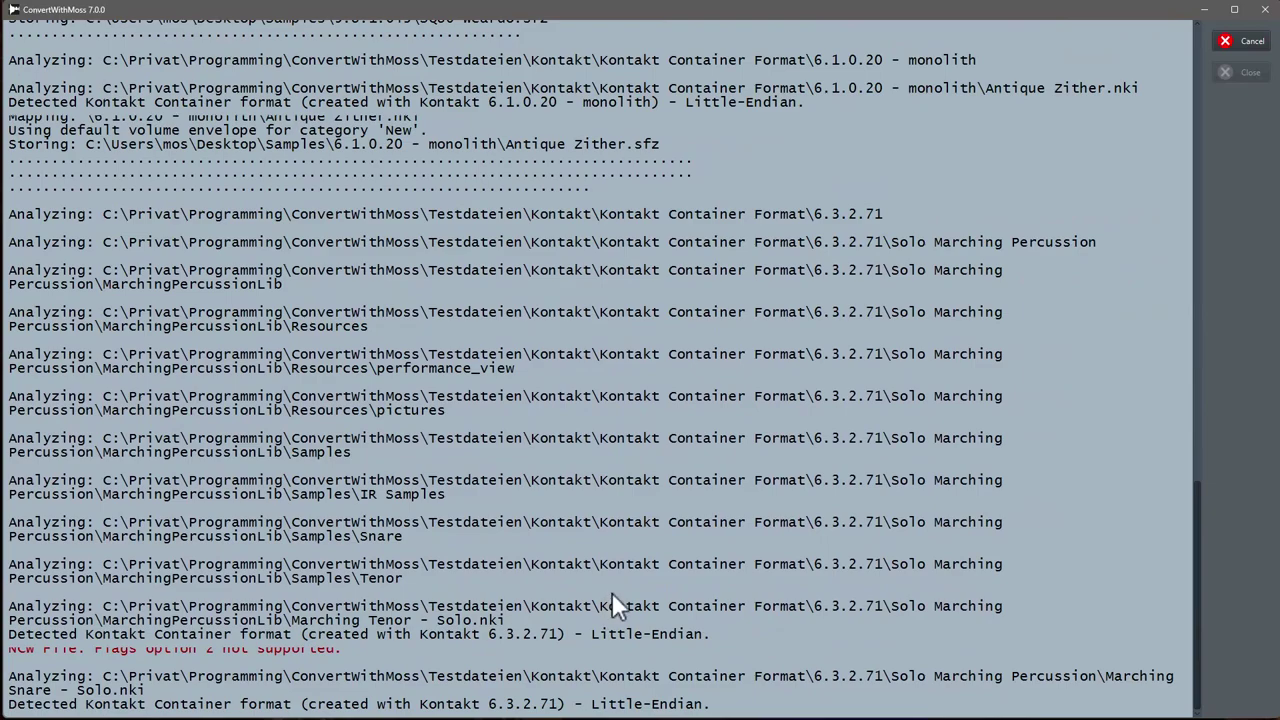
Step: Highlight the red 'NCW File: Flags option 2 not supported' log line while conversion finishes
left_click_drag(365, 651, 8, 651)
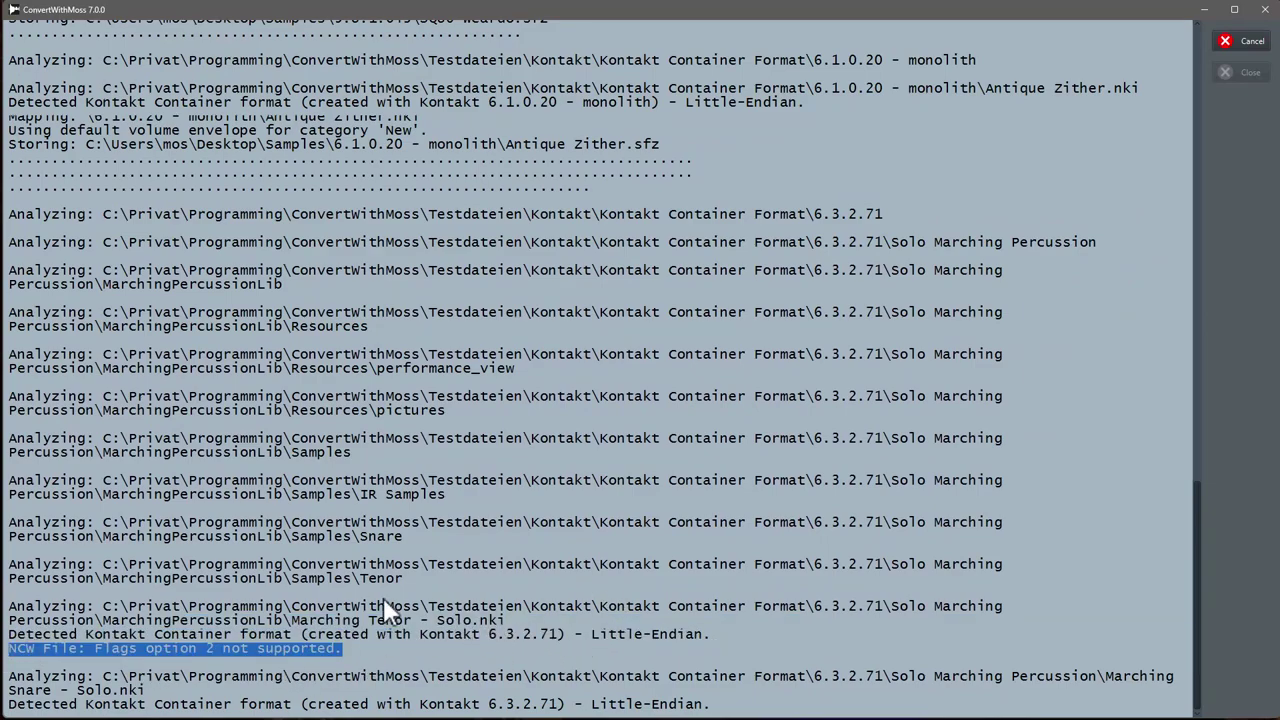
left_click(531, 643)
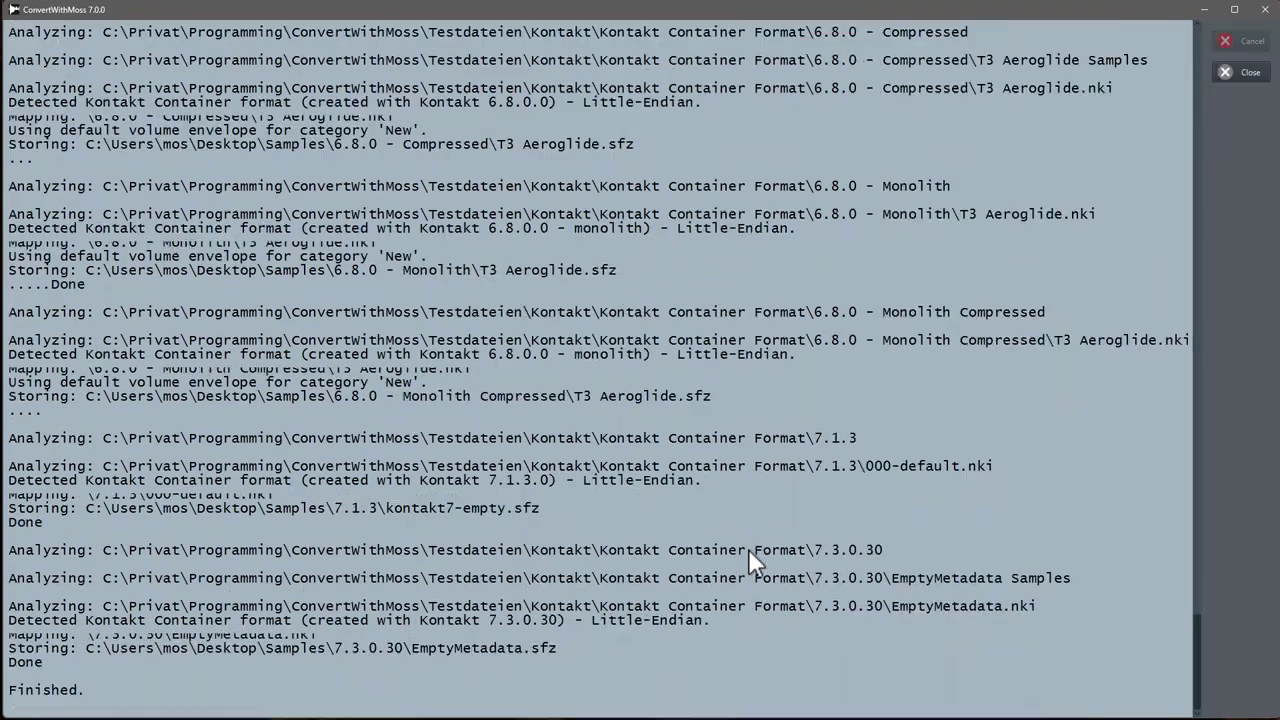
Step: Close the finished log and start converting the Abbey Road 80s Drummer folder
left_click(1240, 74)
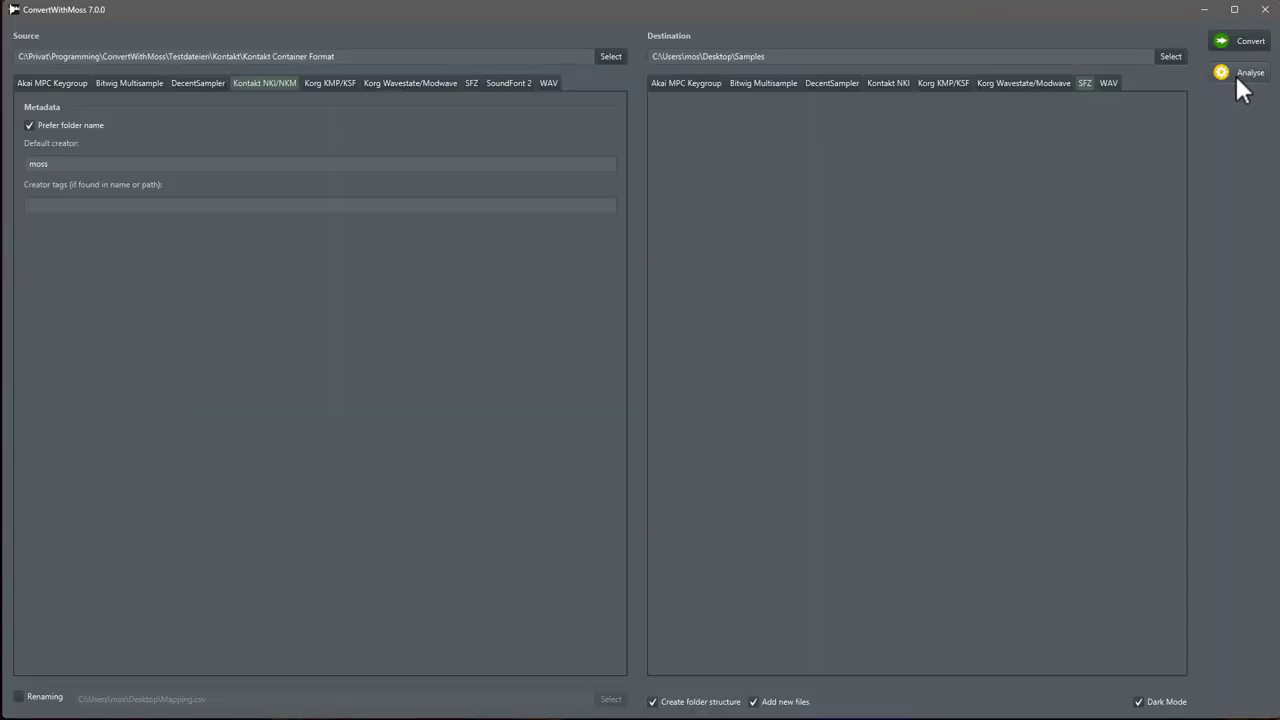
left_click(608, 56)
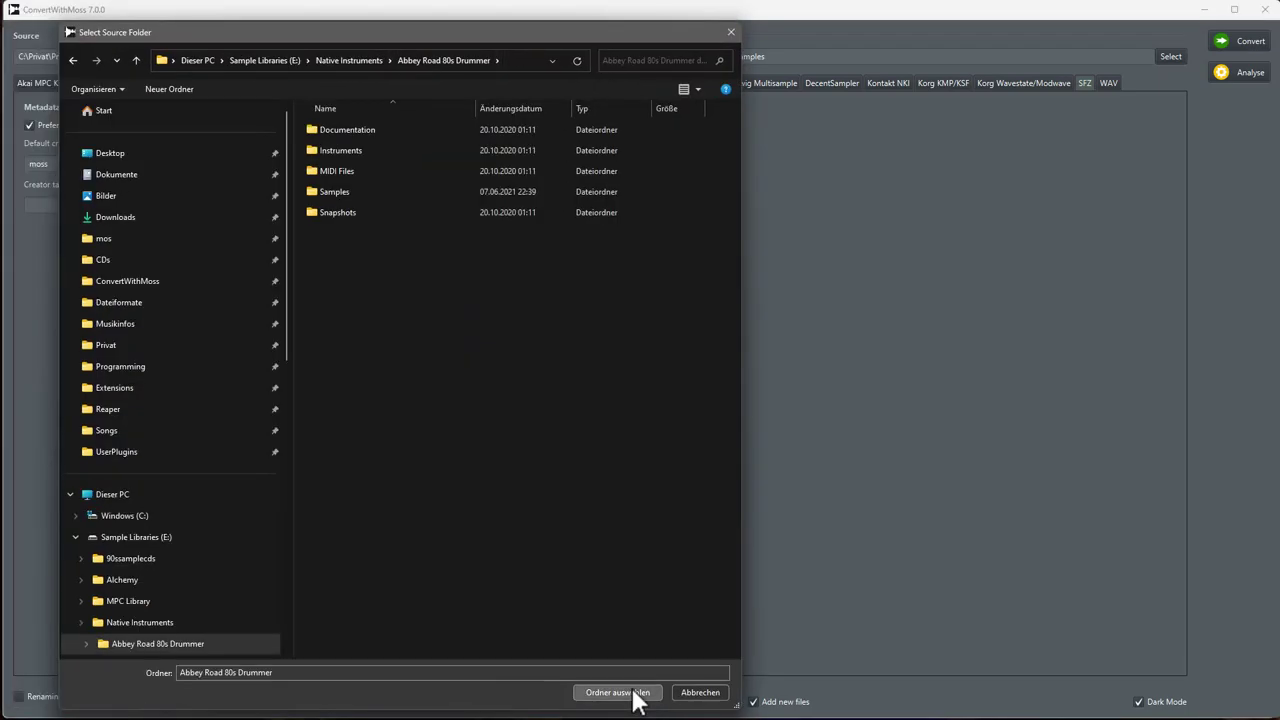
left_click(636, 700)
left_click(1249, 42)
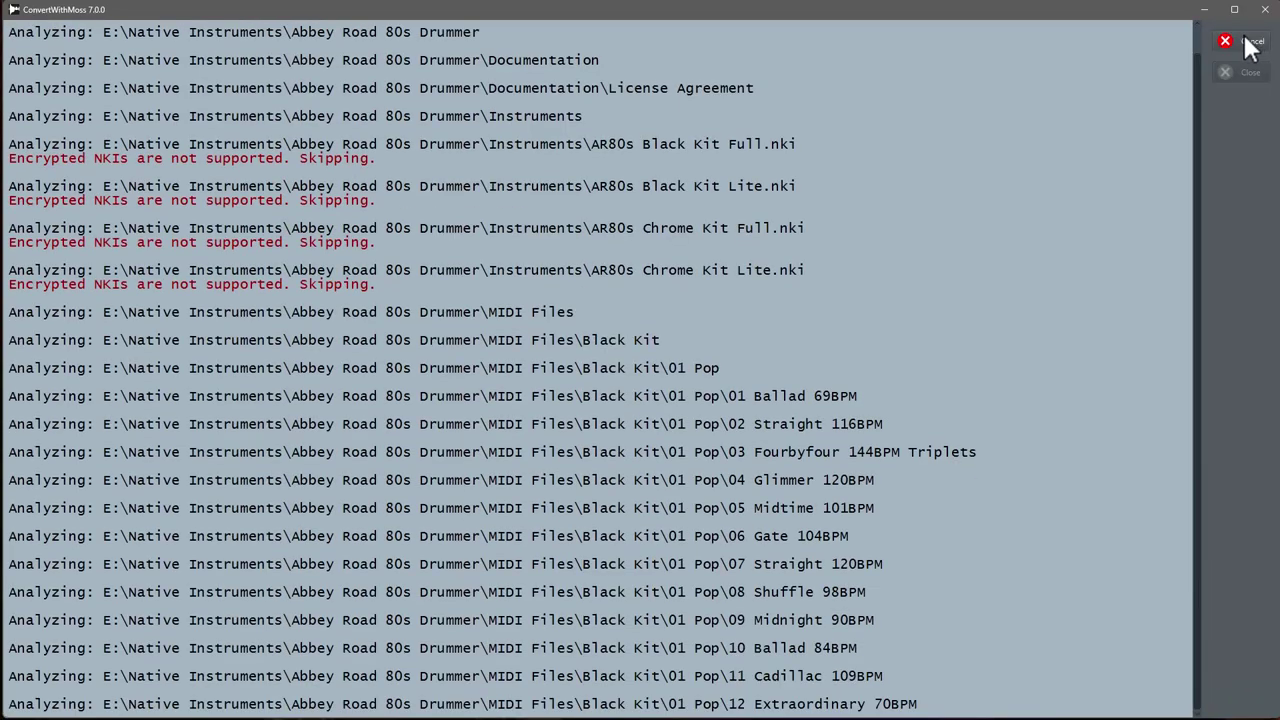
Step: Review the log lines showing the four encrypted NKIs skipped as unsupported, then close it
scroll(538, 290, "up", 2)
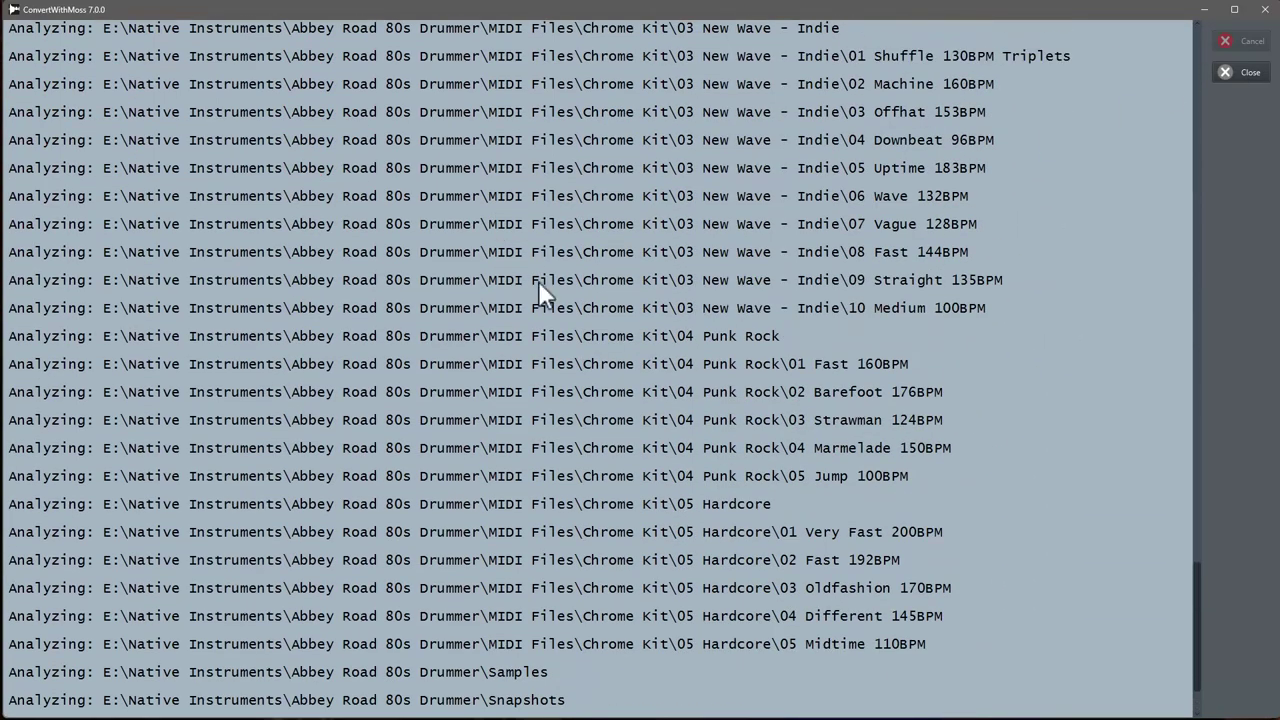
scroll(700, 310, "up", 6)
left_click_drag(1197, 537, 1198, 40)
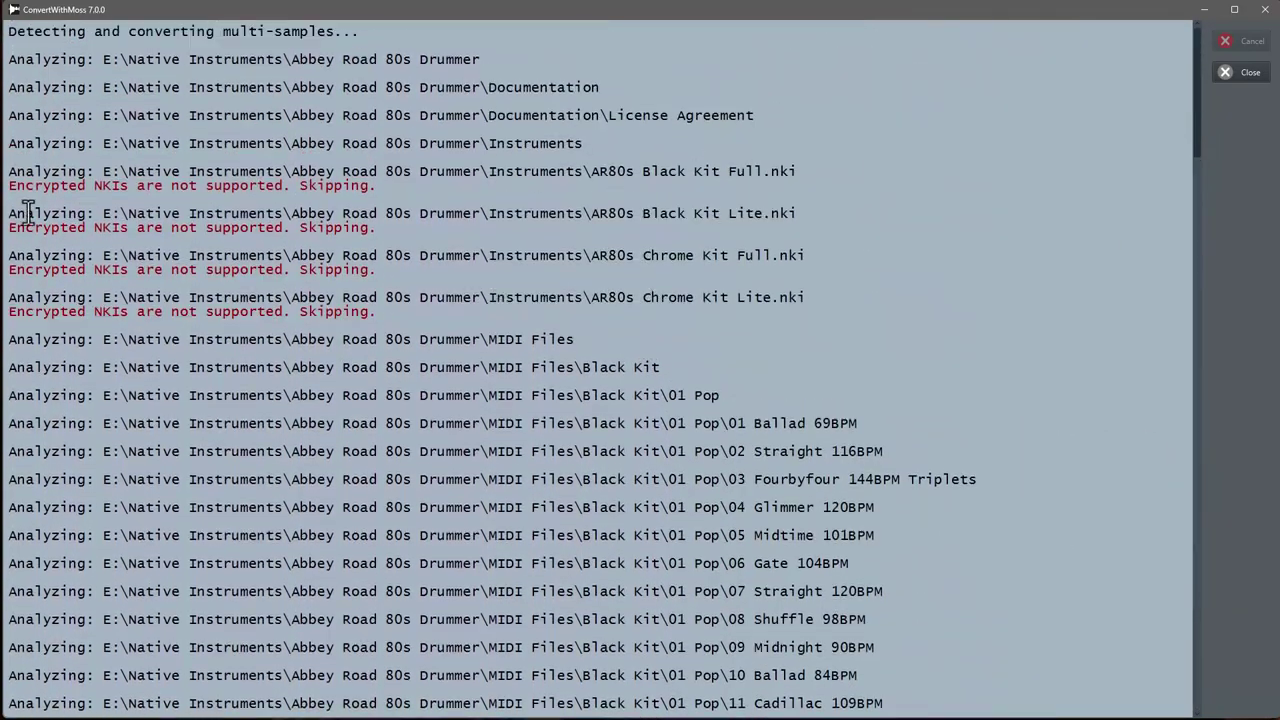
left_click_drag(412, 214, 187, 213)
left_click_drag(120, 255, 129, 255)
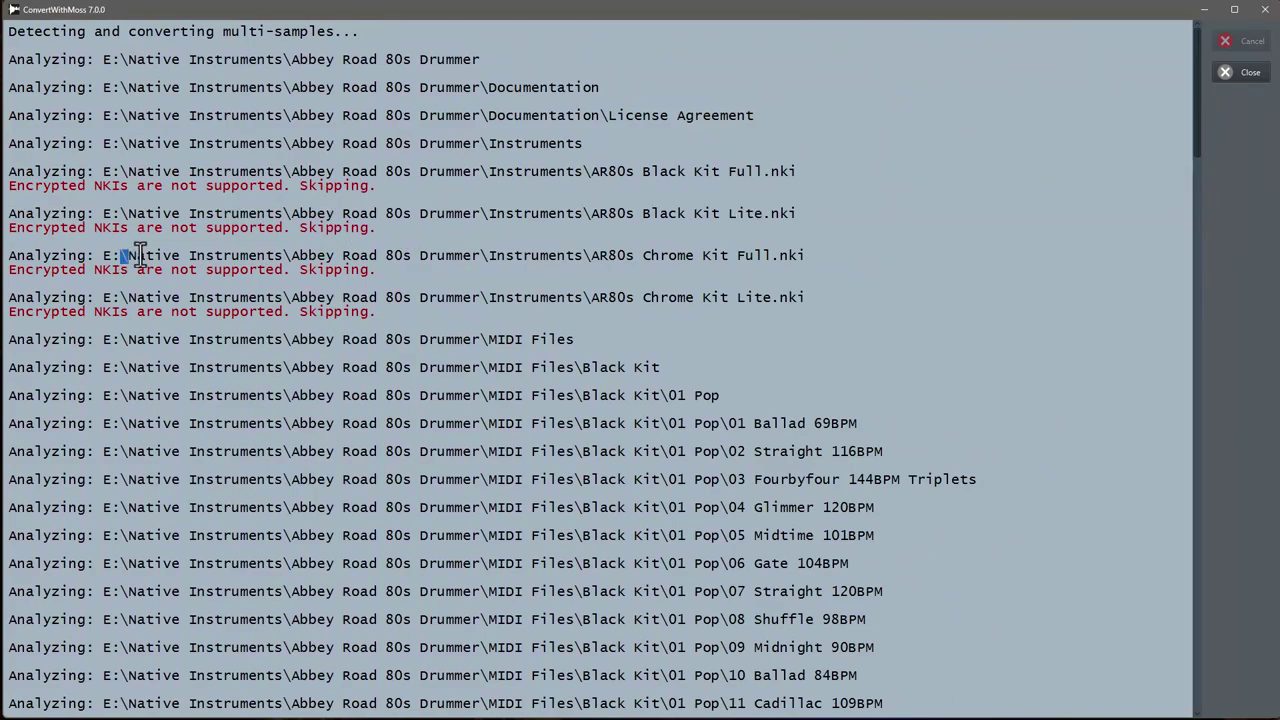
left_click(145, 250)
left_click(1245, 74)
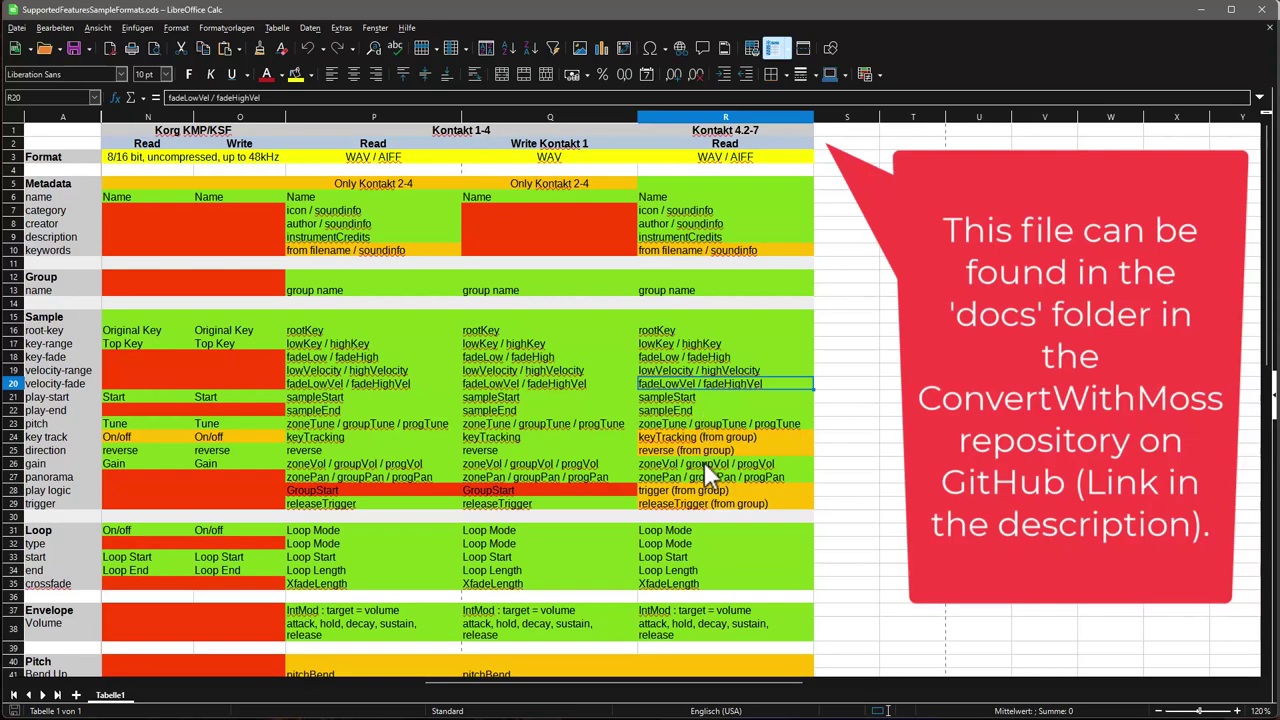
Step: Scroll the Kontakt columns showing Kontakt 4.2–7 read support, with Pitch and Filter marked TODO
scroll(716, 490, "down", 2)
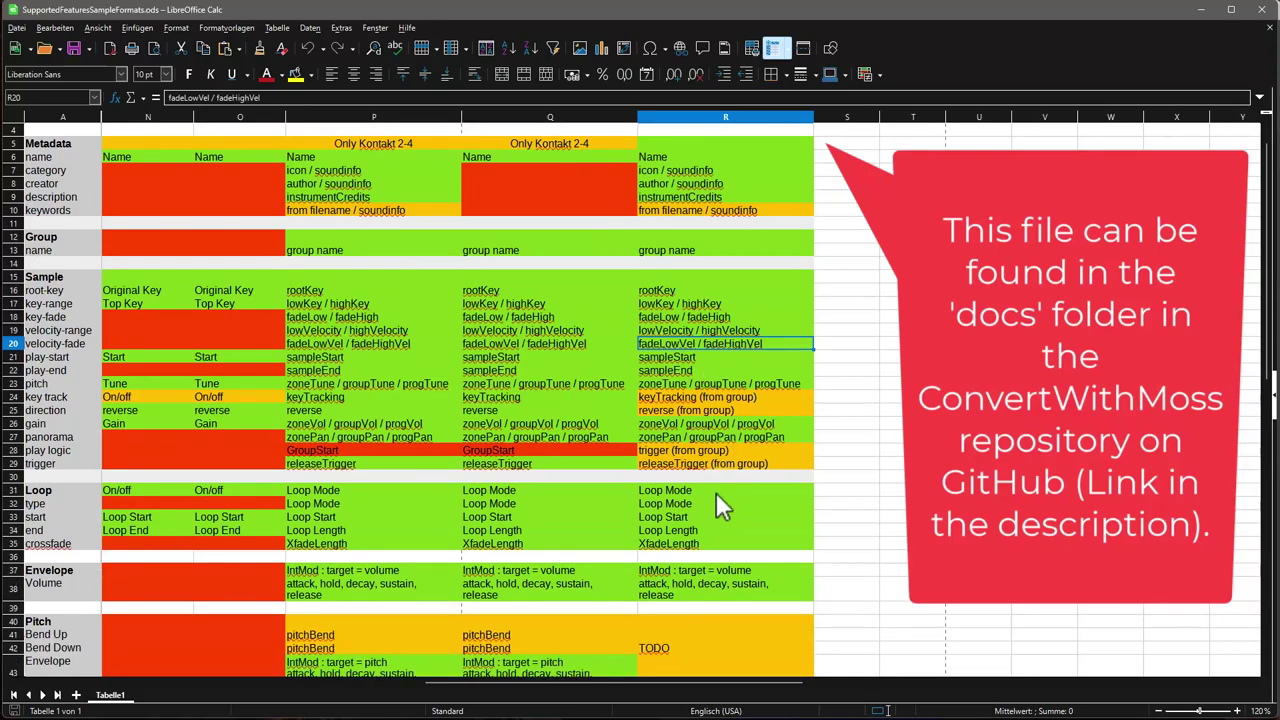
scroll(716, 492, "down", 3)
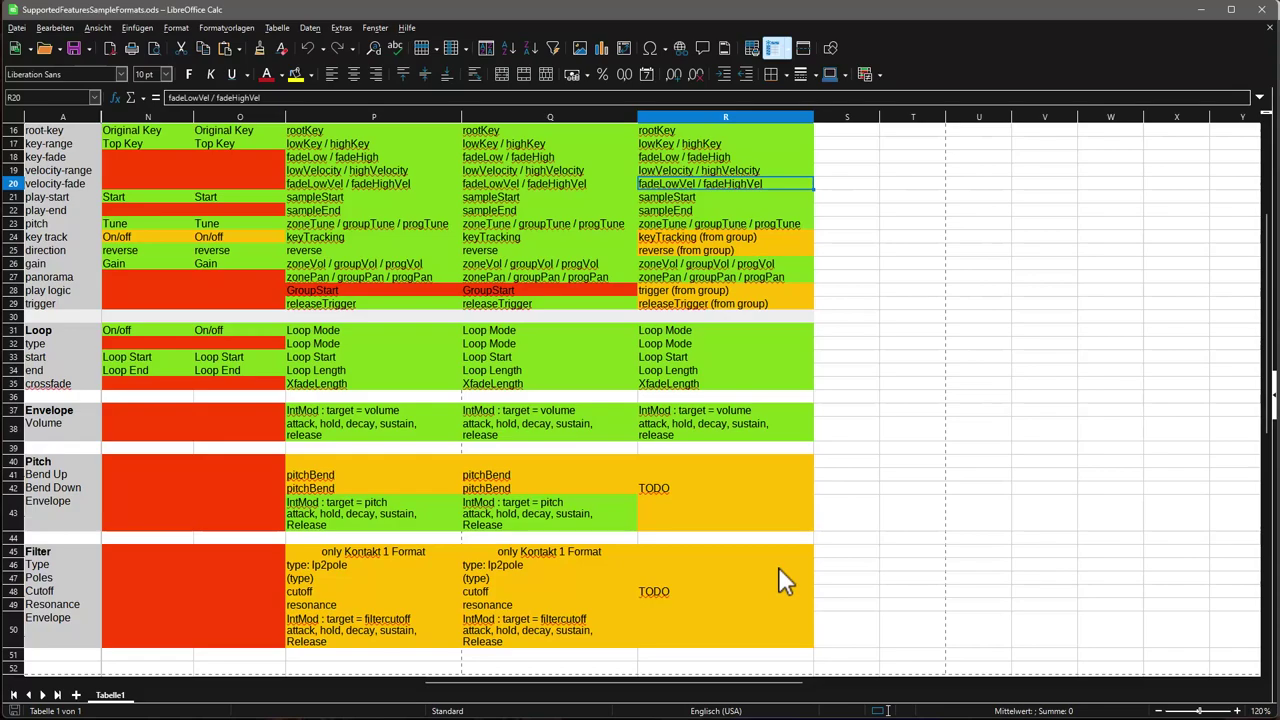
scroll(771, 528, "up", 5)
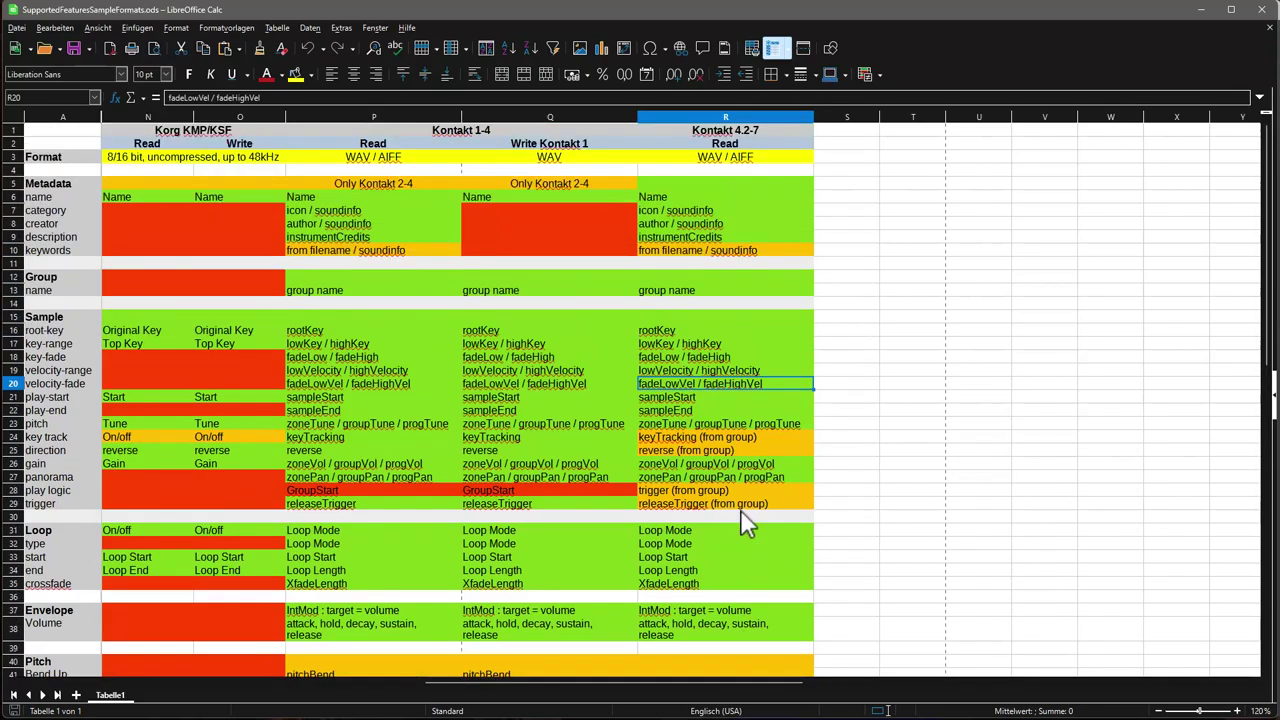